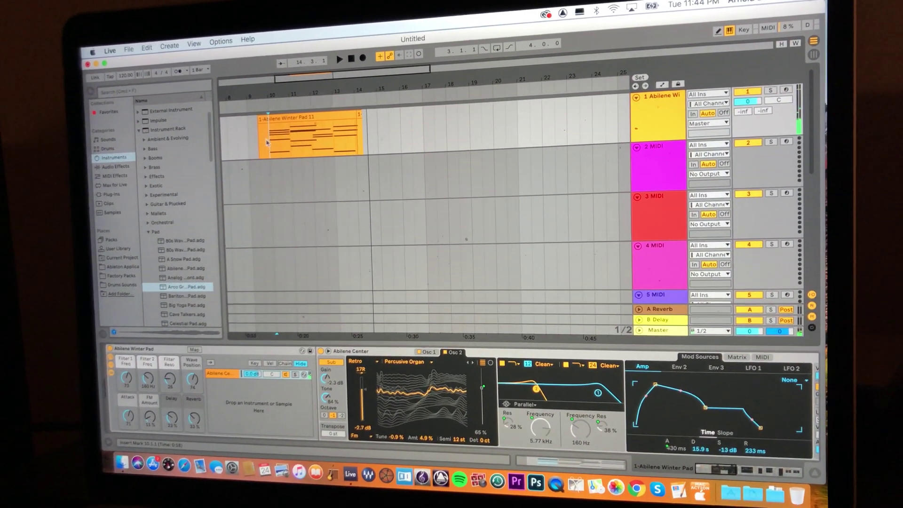
Copy a selected time range of the Abilene Winter Pad clip onto the second track lane.
left_click_drag(269, 141, 400, 128)
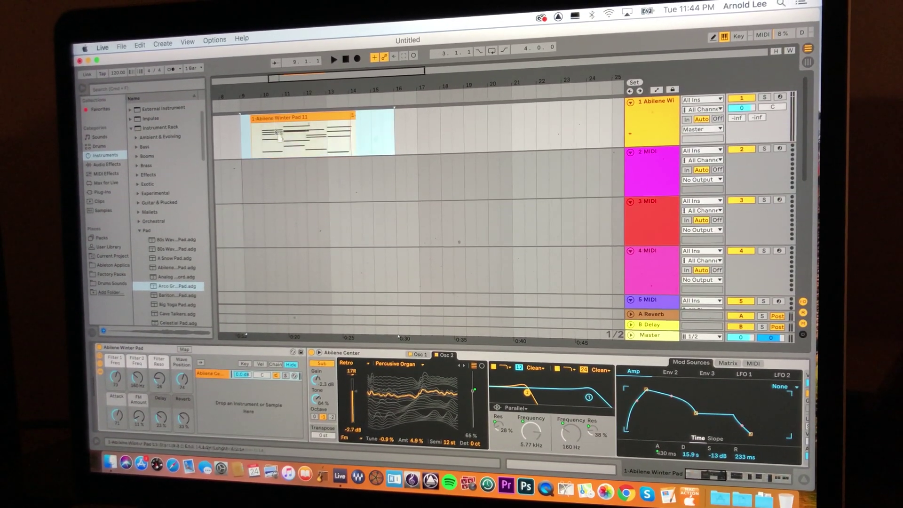
mouse_move(272, 113)
left_mouse_down("alt")
mouse_move(273, 161)
mouse_move(275, 147)
left_mouse_up("alt")
left_click(403, 123)
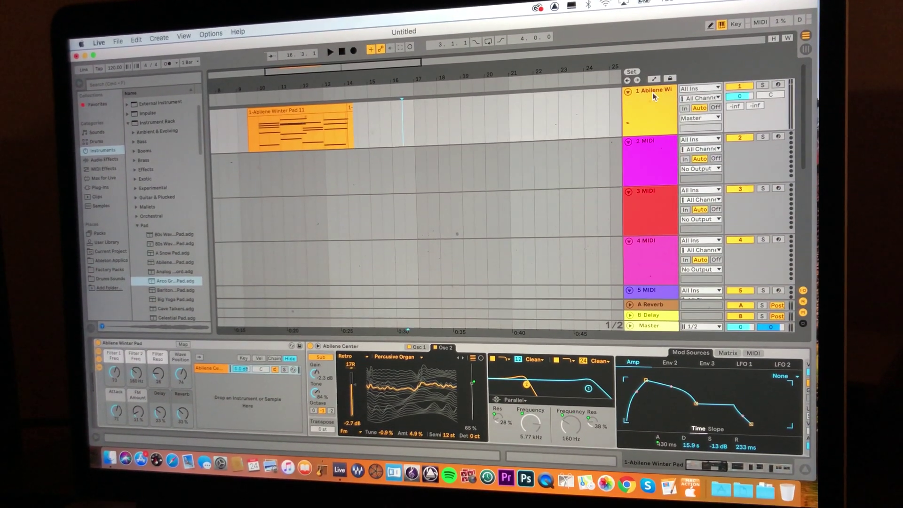
Duplicate track 1, Abilene Winter Pad, using its header's context menu.
left_click(654, 98)
right_click(654, 90)
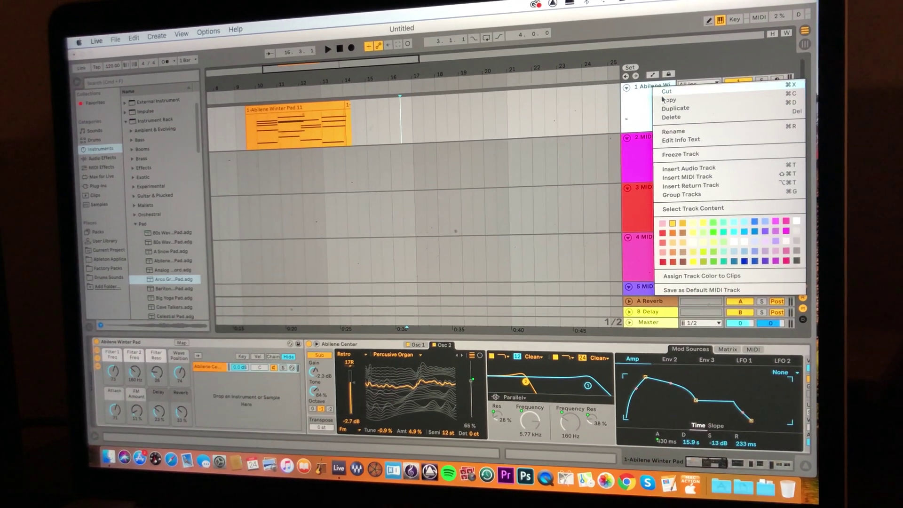
left_click(673, 107)
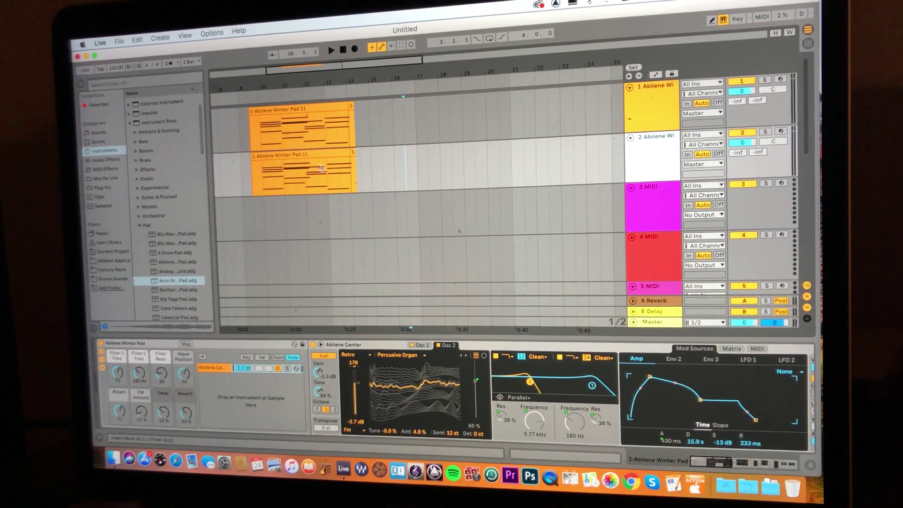
Load Arco Grainer Pad.adg onto track 2, then play the layered pads from bar 10.
left_click(612, 150)
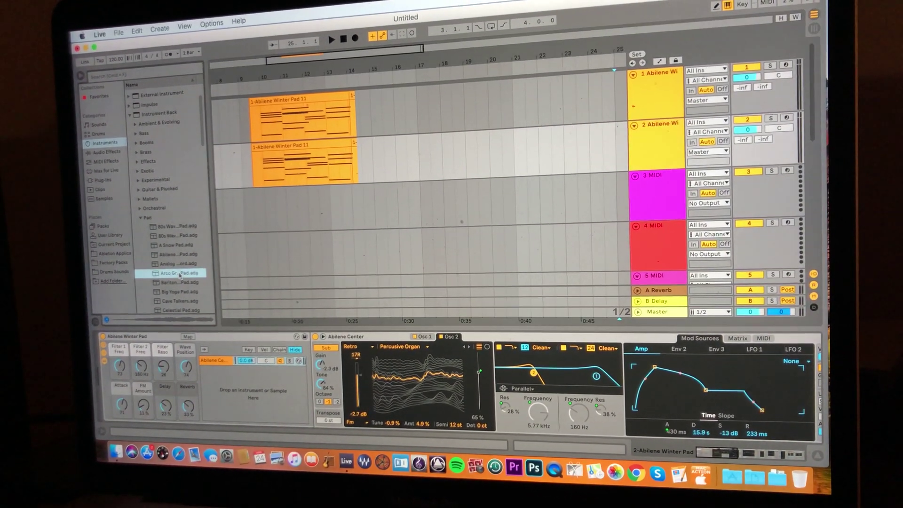
left_click_drag(176, 271, 259, 179)
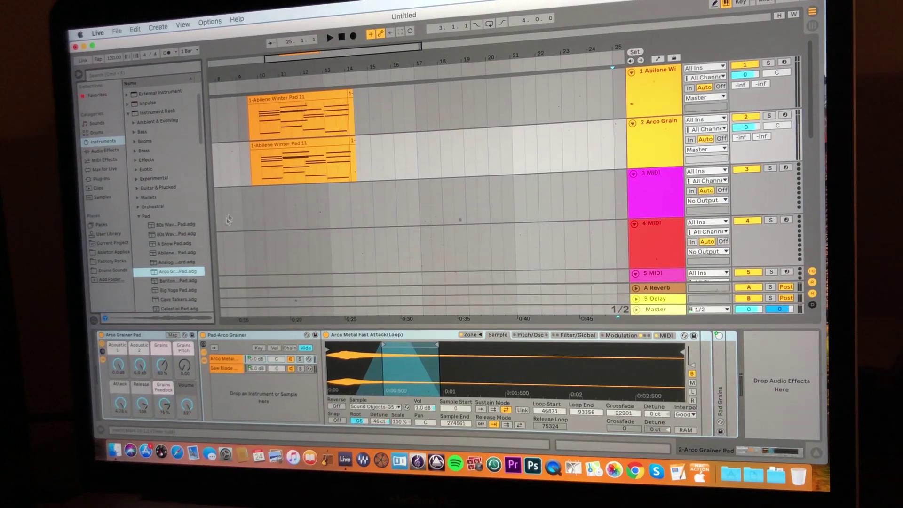
left_click(259, 178)
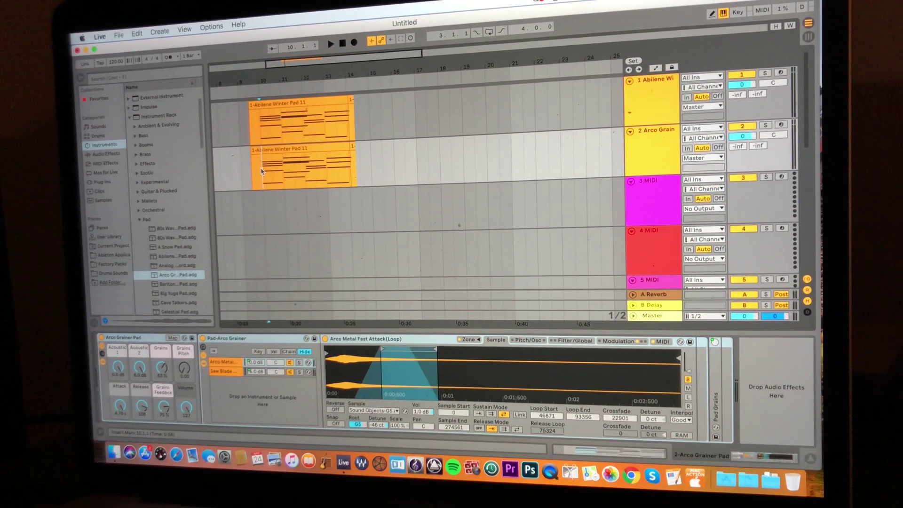
key("space")
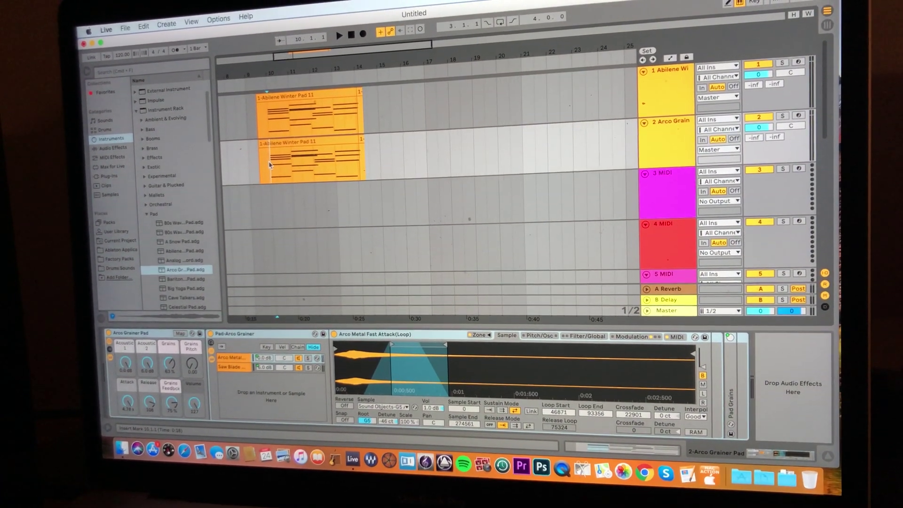